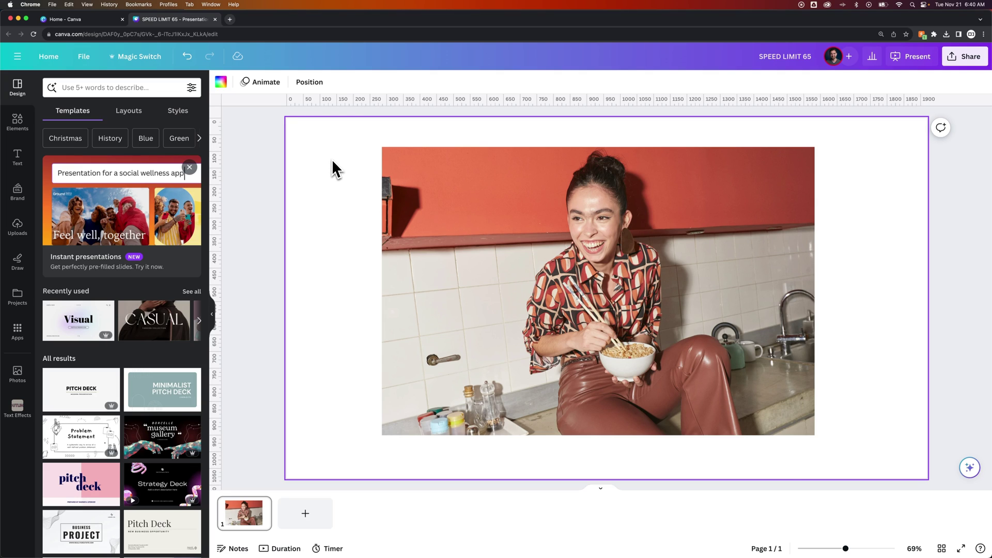
- Select the kitchen photo and brush over the noodle bowl as the Magic Edit area
left_click(593, 266)
left_click(234, 82)
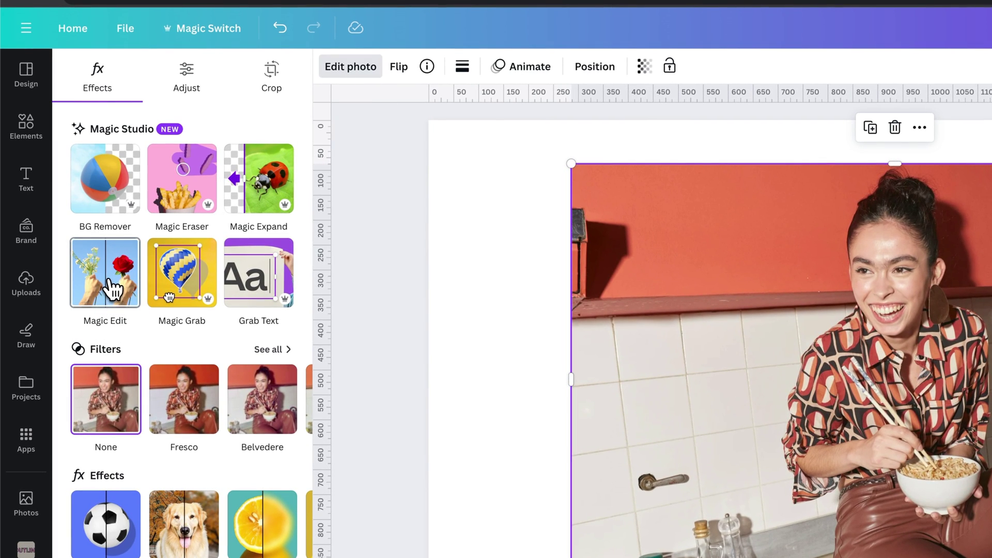
left_click(109, 289)
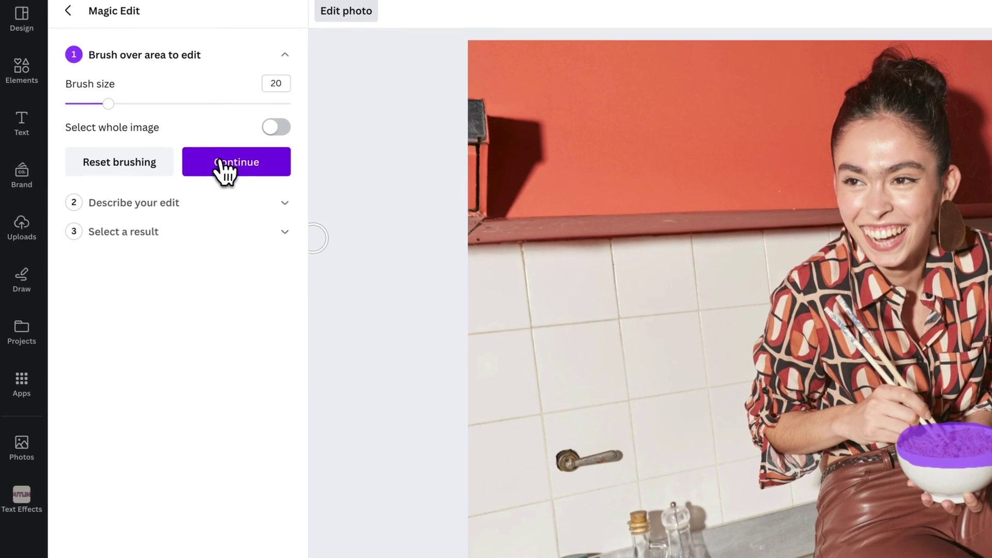
- Describe the edit as 'change this to a salad' and generate four salad versions of the bowl
left_click(226, 165)
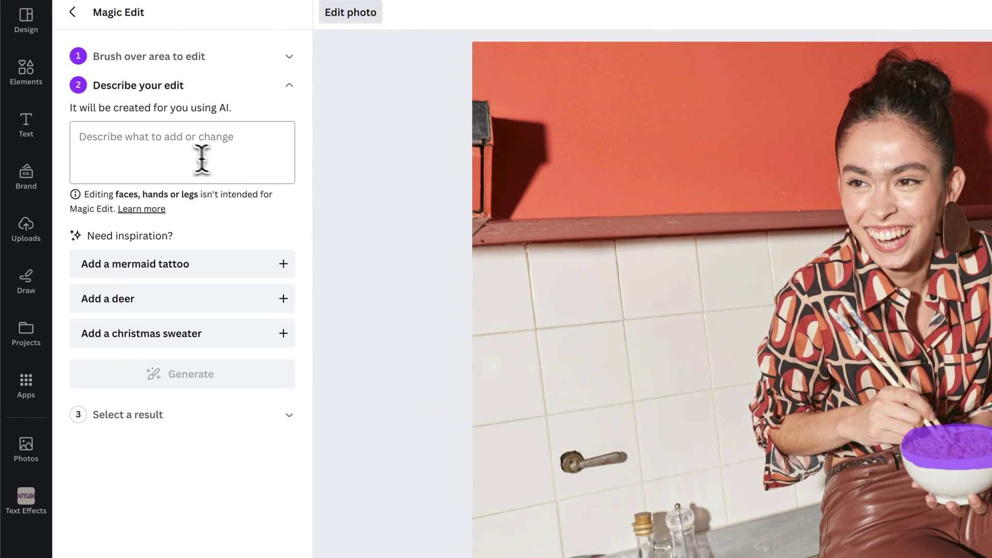
left_click(176, 148)
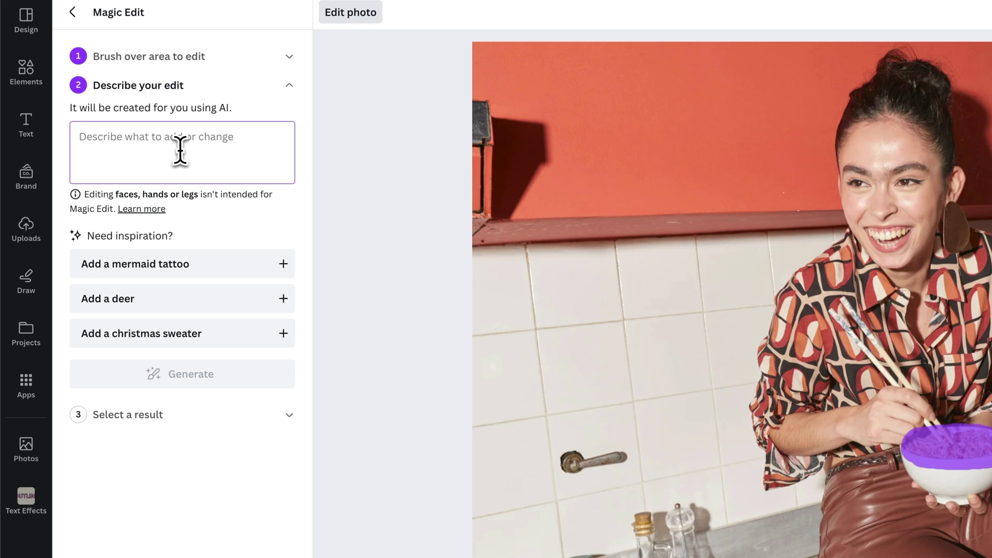
type("change")
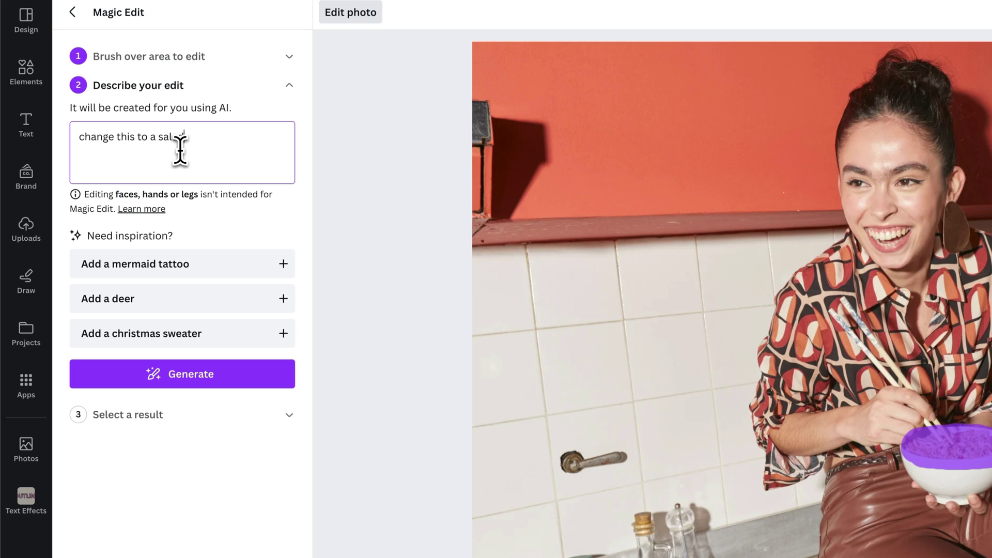
type("this to a salad")
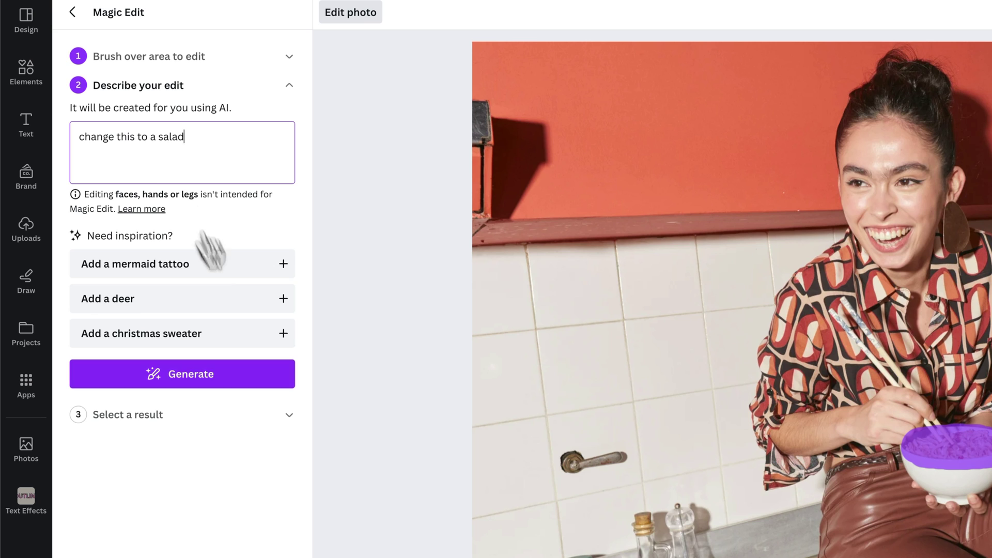
left_click(238, 383)
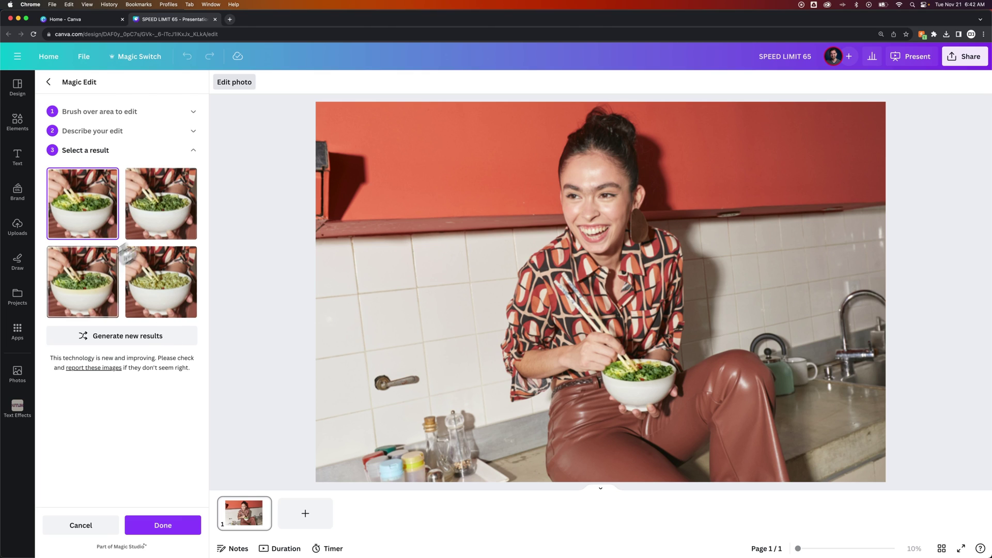
- Preview all four salad results, then reopen the 'change this to a salad' description for revising
left_click(85, 277)
left_click(149, 217)
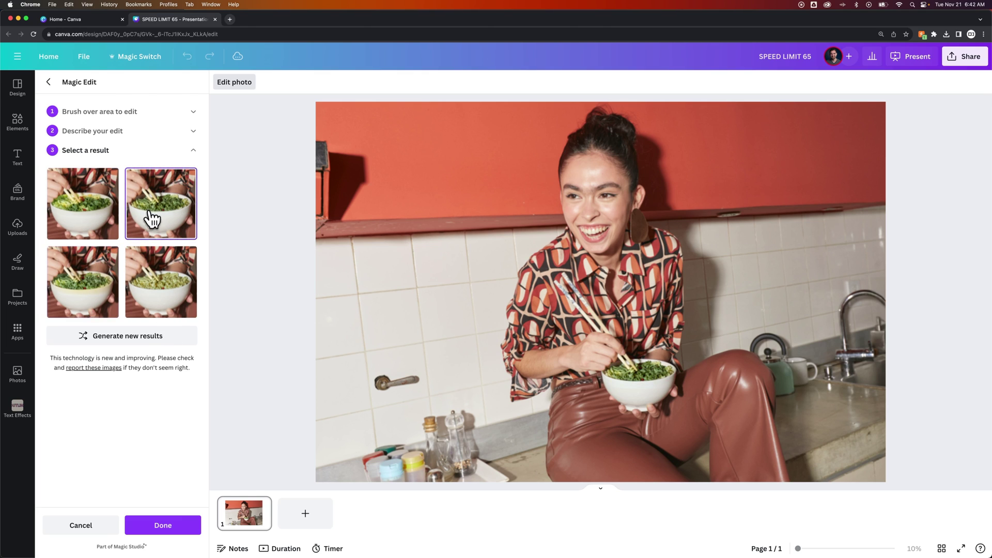
left_click(150, 274)
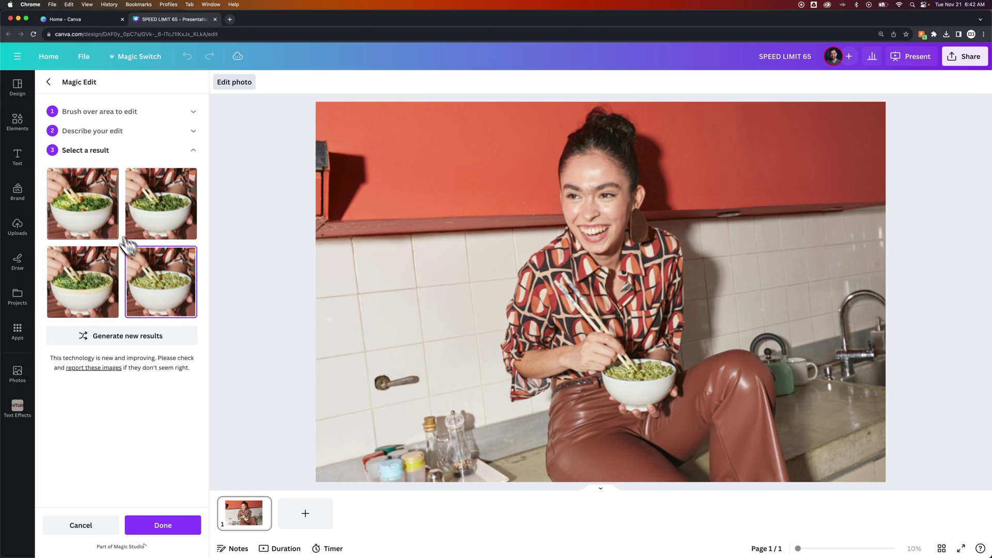
left_click(100, 217)
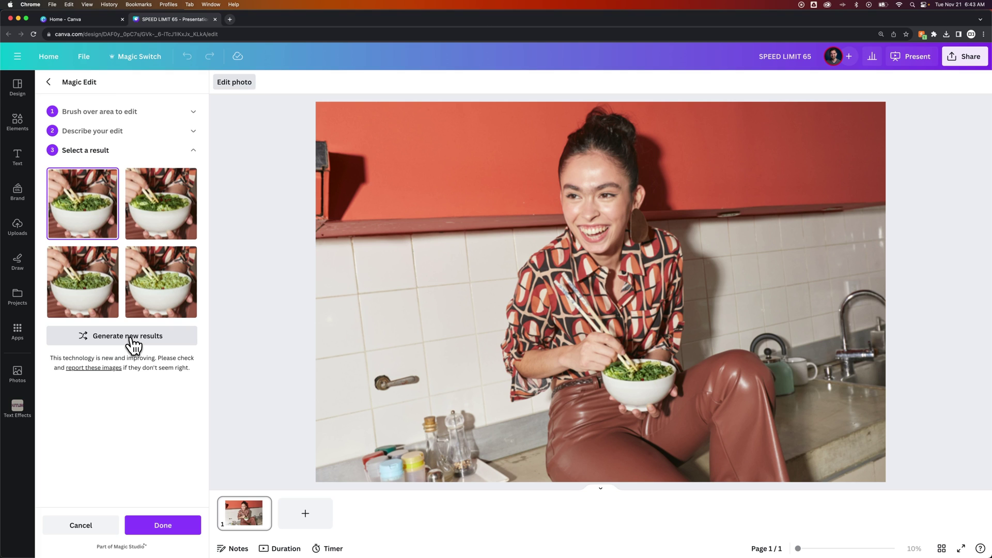
left_click(120, 139)
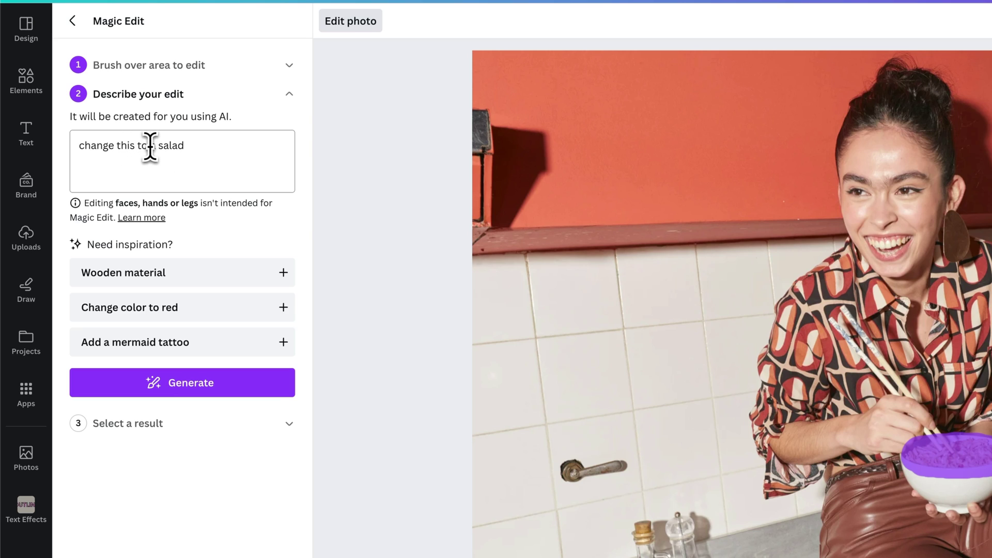
- Revise the prompt to 'add a salad' and generate a fresh set of four results
left_click_drag(150, 146, 40, 150)
type("add")
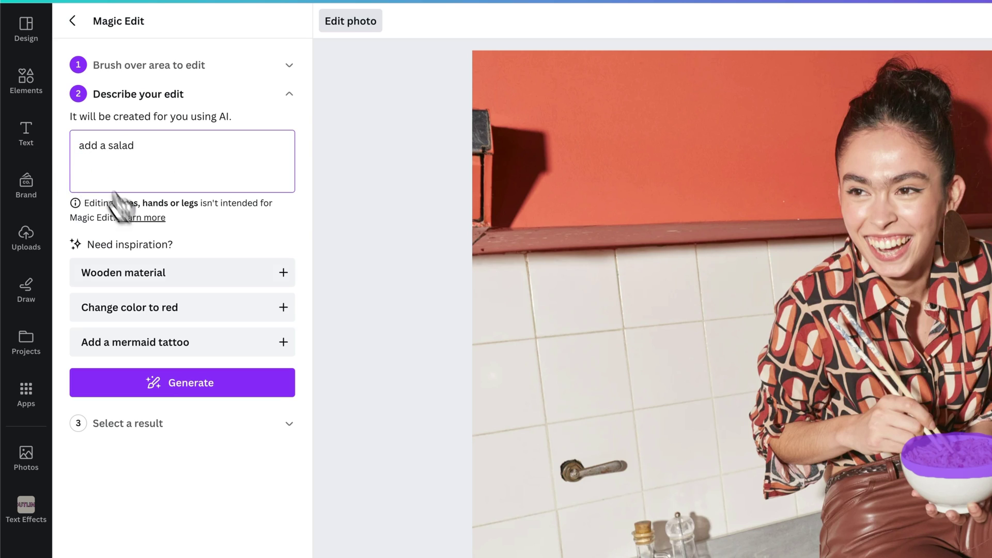
left_click(201, 393)
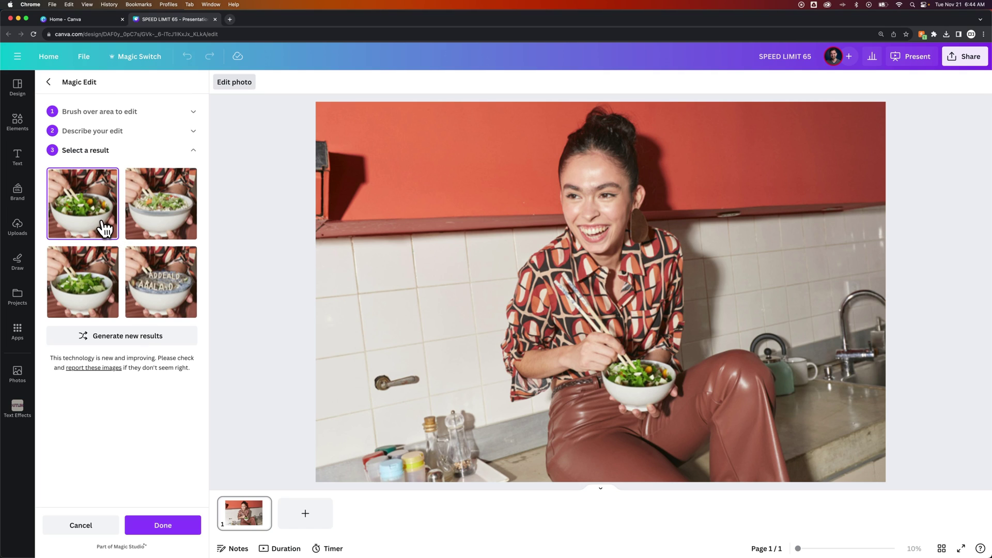
- Compare the new salad results, apply the green salad version, and deselect the photo
left_click(154, 223)
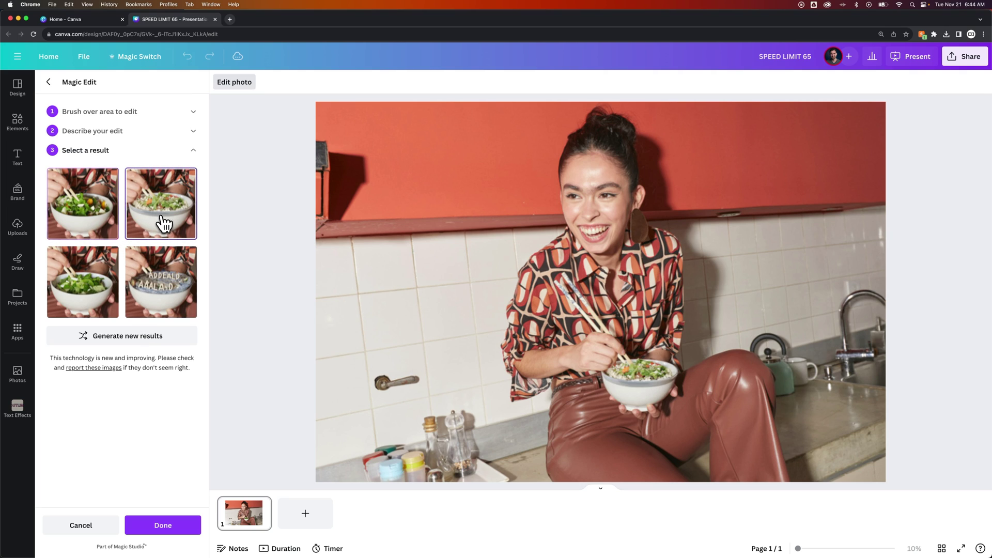
left_click(108, 270)
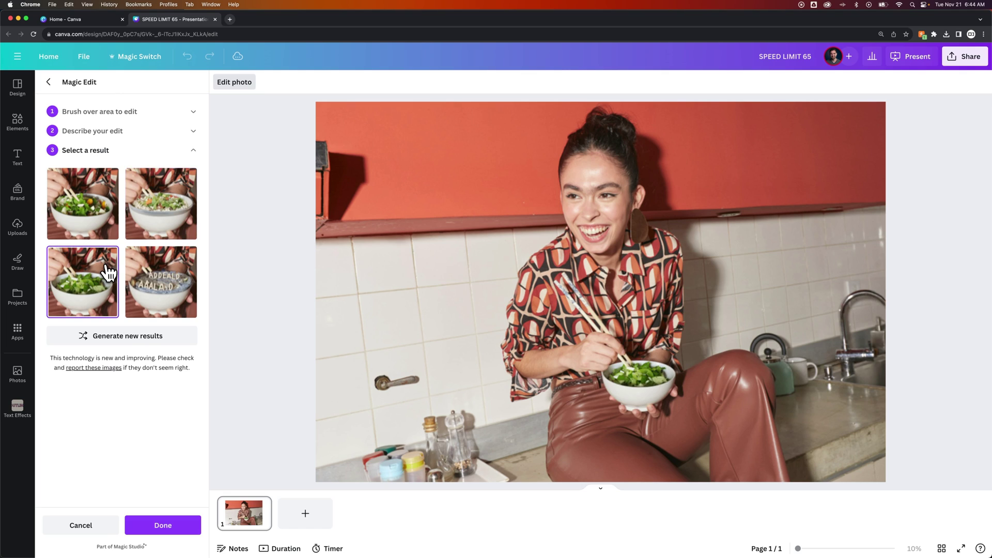
left_click(87, 224)
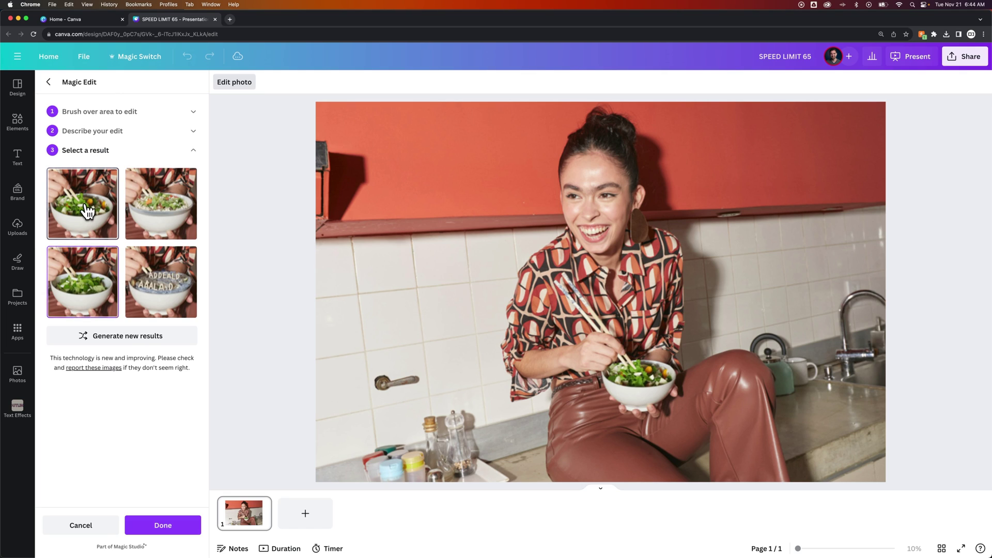
left_click(97, 265)
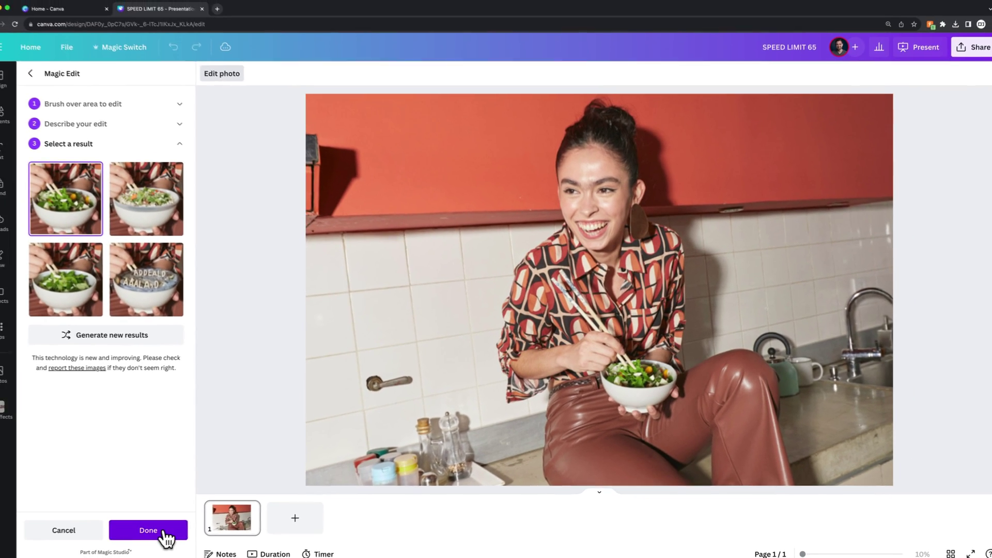
left_click(162, 534)
left_click(335, 306)
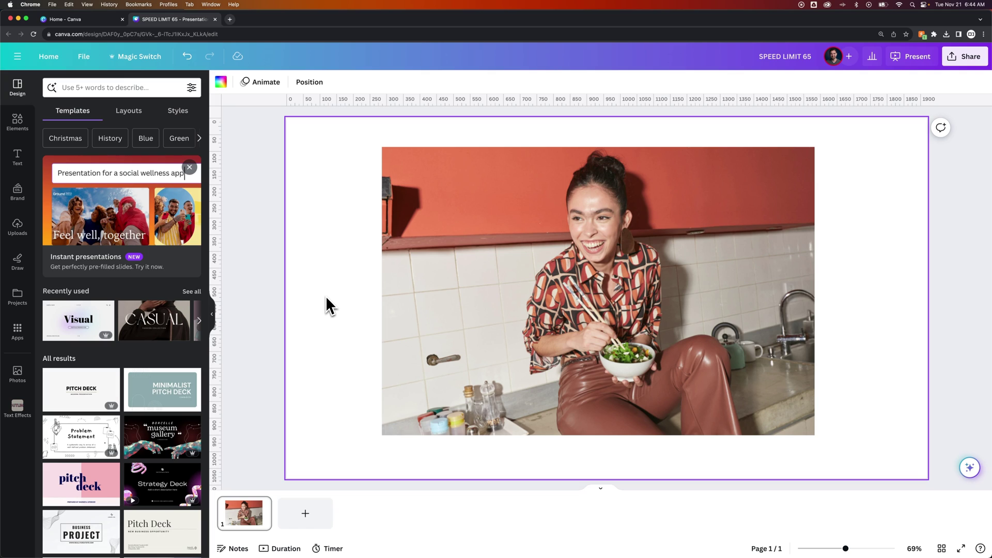
- Reselect the photo and scroll through the stock Photos library for more images
left_click(642, 350)
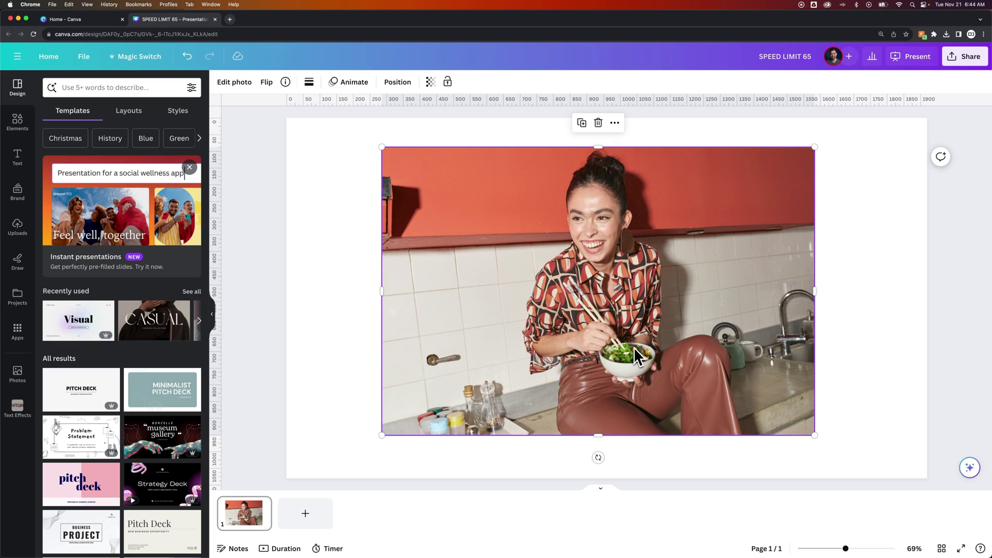
left_click(22, 124)
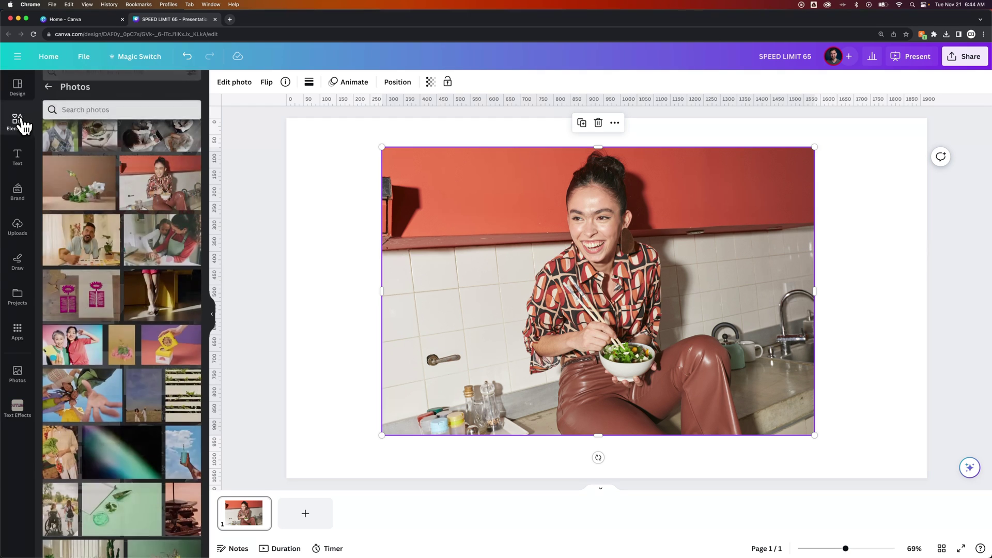
scroll(154, 438, "down", 5)
scroll(154, 438, "down", 5)
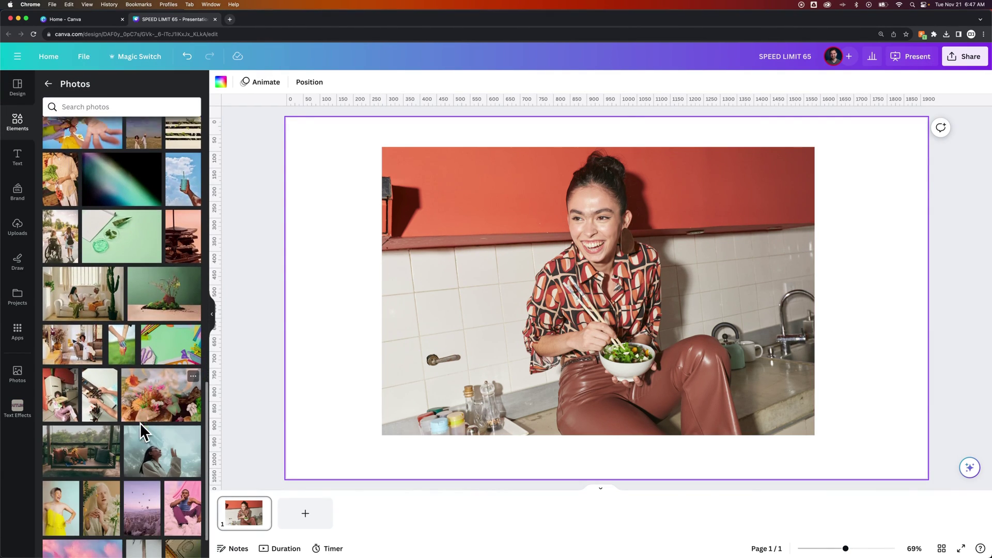
scroll(139, 423, "up", 2)
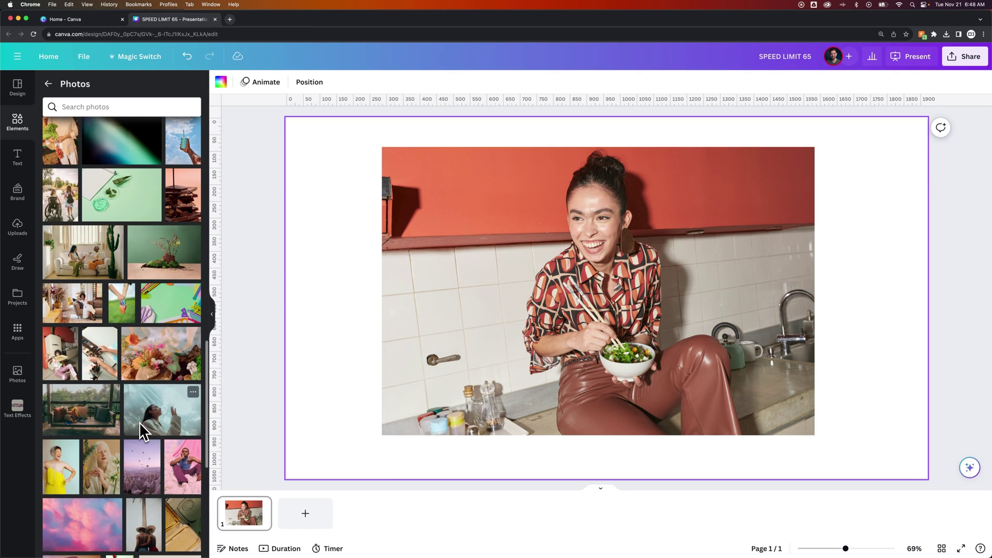
scroll(138, 423, "down", 3)
scroll(139, 422, "down", 3)
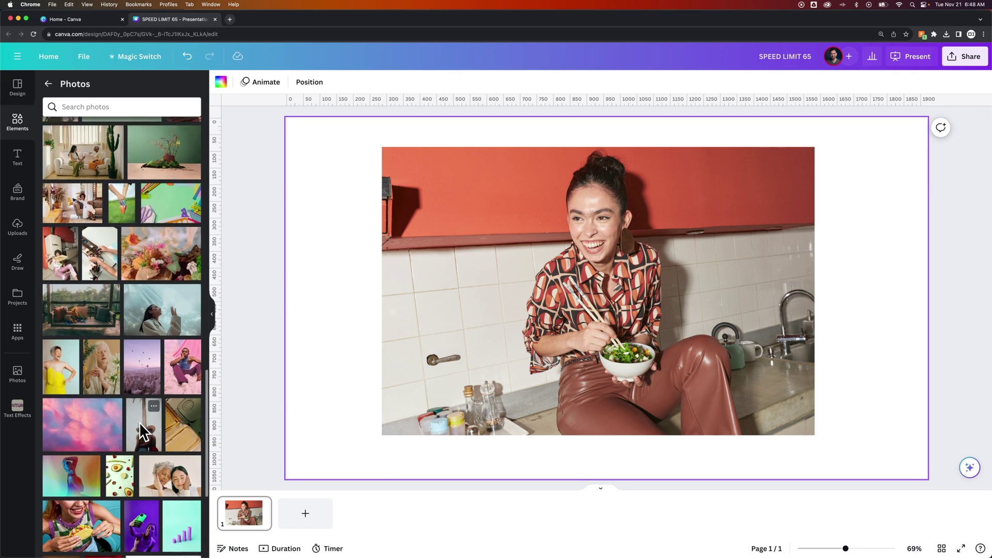
scroll(139, 423, "down", 1)
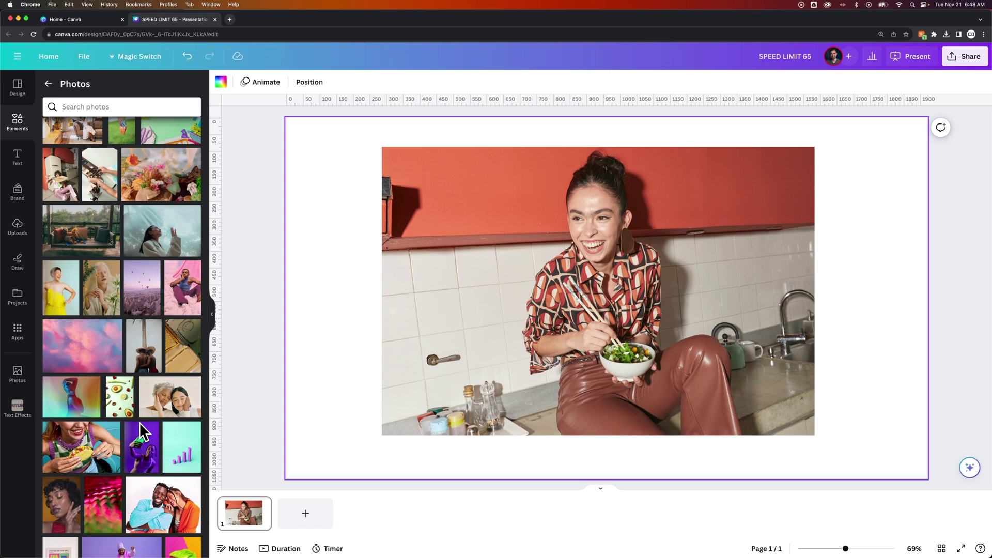
scroll(146, 420, "down", 6)
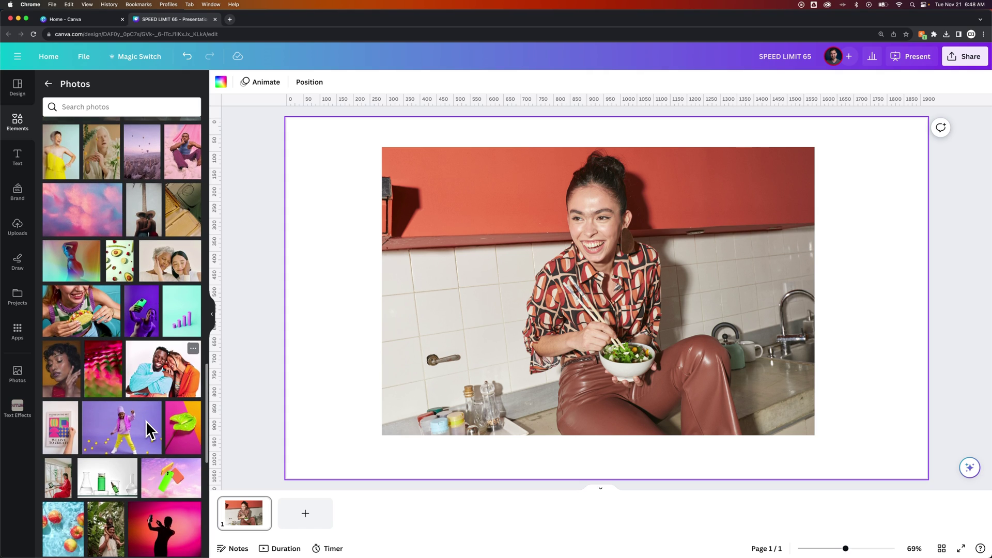
- Replace the kitchen photo with the green anthurium leaf photo, enlarged and moved toward the page top
left_click(189, 441)
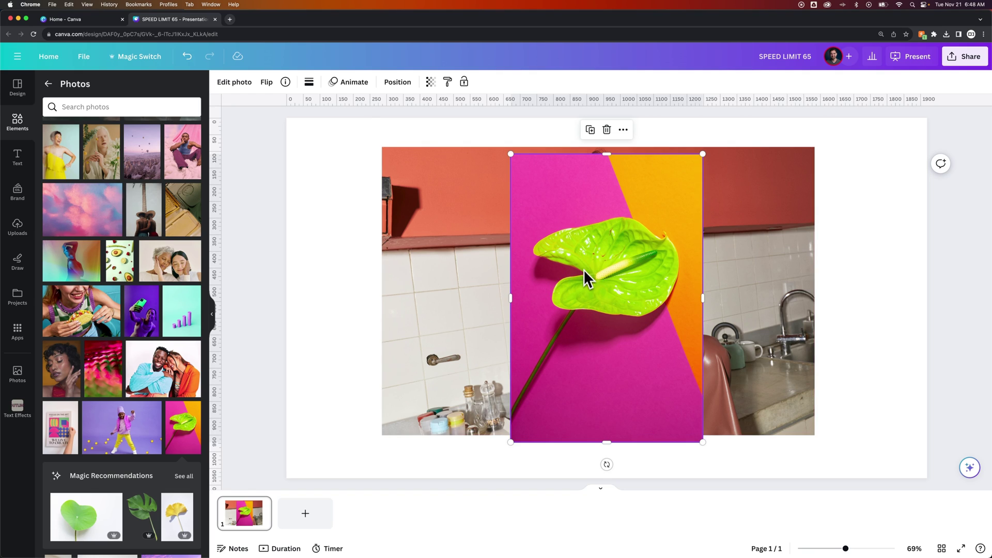
left_click(770, 270)
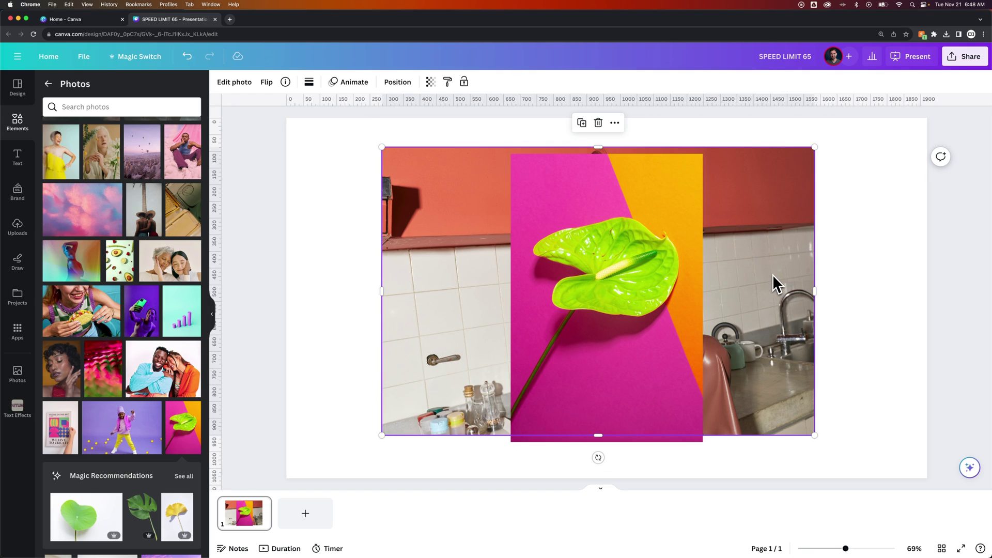
key("Delete")
left_click(607, 279)
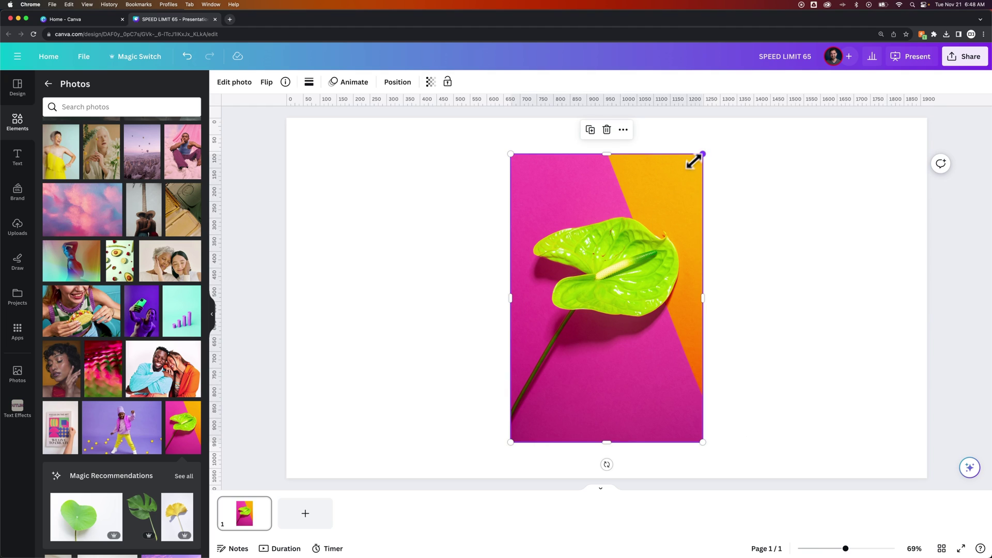
left_click_drag(694, 161, 771, 104)
left_click_drag(702, 210, 638, 255)
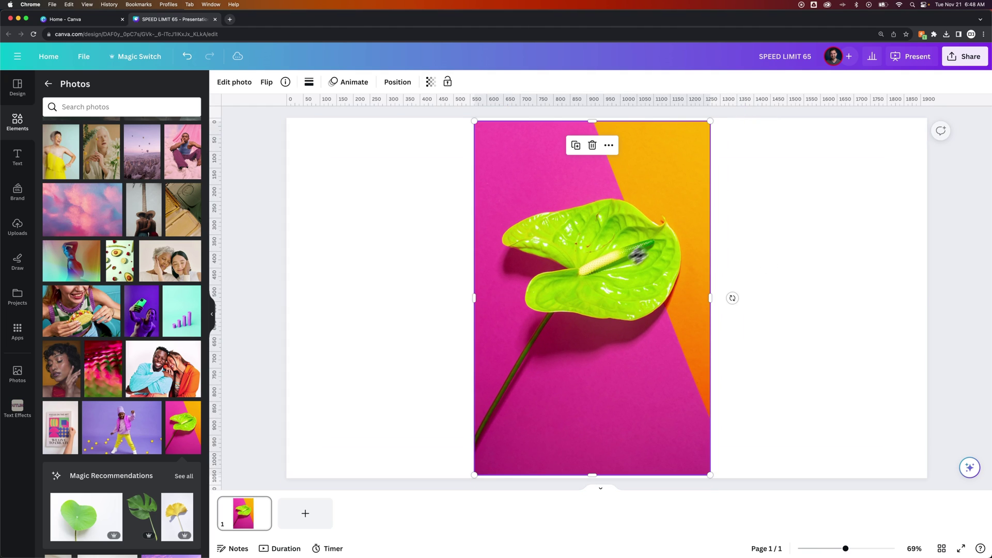
left_click(237, 84)
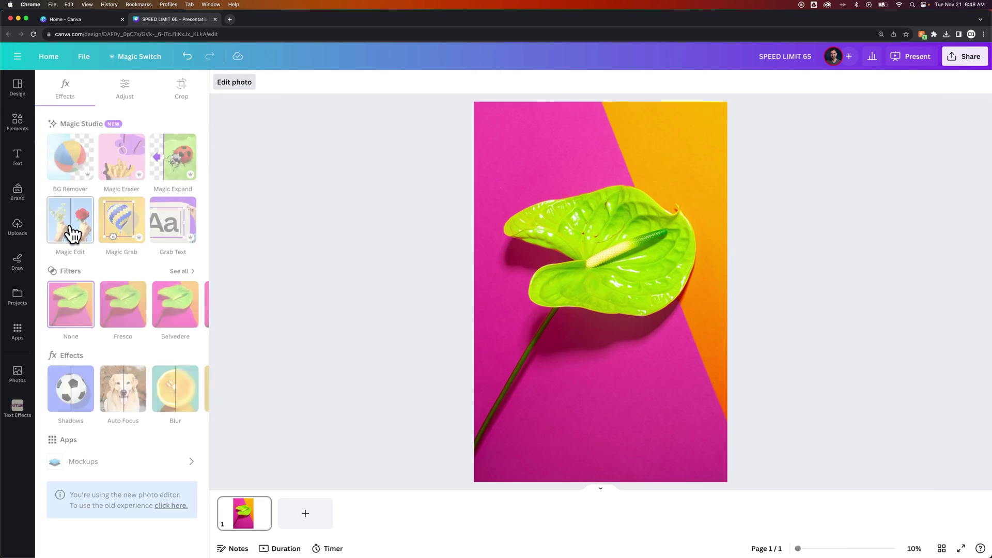
- Brush over the anthurium's spadix for Magic Edit and describe the edit as 'add a flower'
left_click(70, 219)
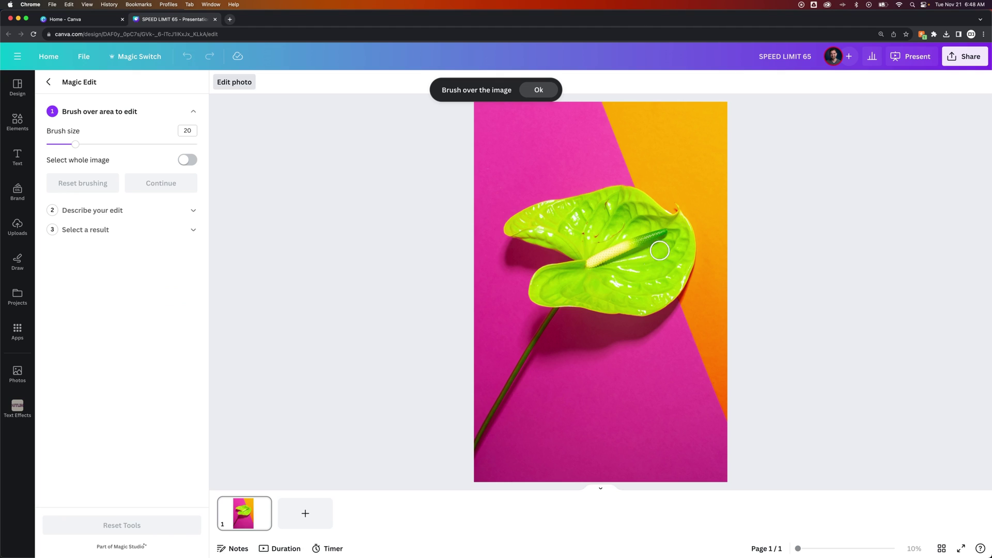
mouse_move(596, 261)
left_mouse_down()
mouse_move(659, 227)
mouse_move(667, 237)
mouse_move(592, 268)
mouse_move(623, 271)
mouse_move(658, 254)
mouse_move(652, 230)
mouse_move(635, 221)
mouse_move(586, 246)
mouse_move(611, 258)
mouse_move(631, 252)
left_mouse_up()
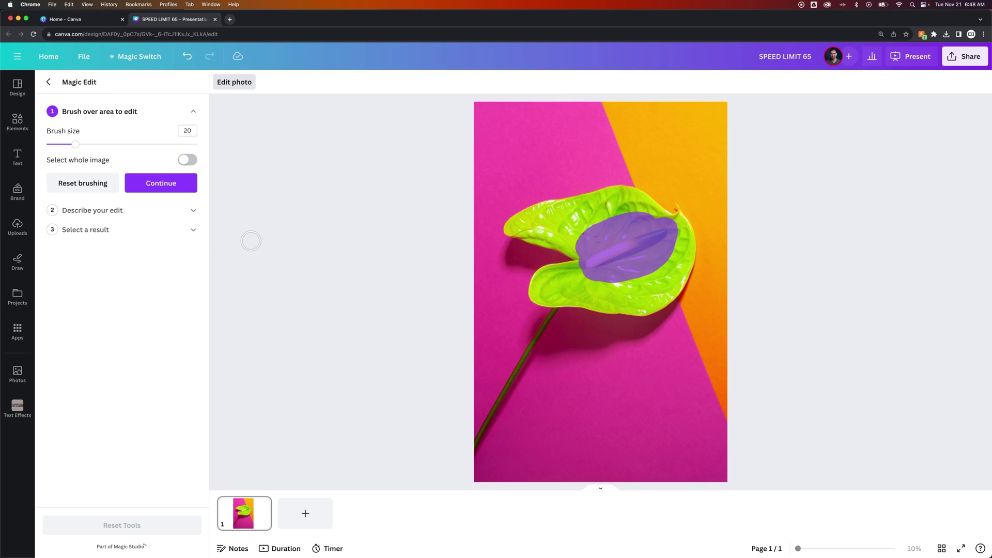
left_click(164, 183)
left_click(133, 186)
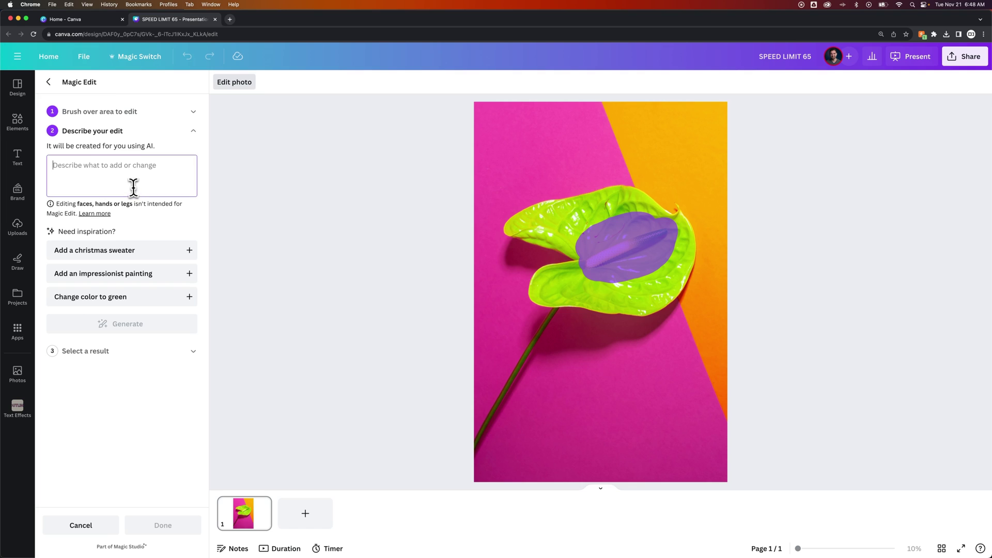
type("add a flower")
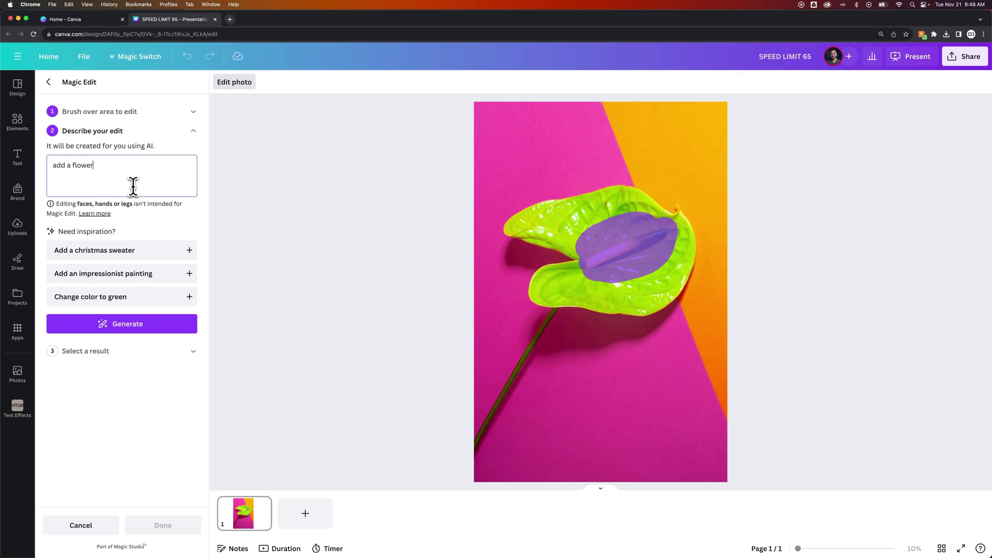
- Generate flower results, compare them, and pick the small purple flower cluster
left_click(147, 330)
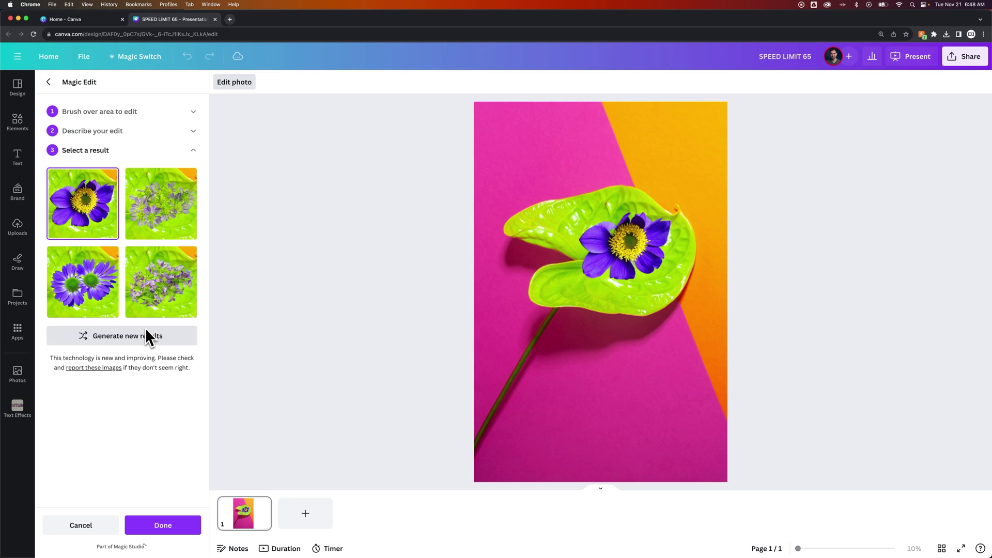
left_click(166, 225)
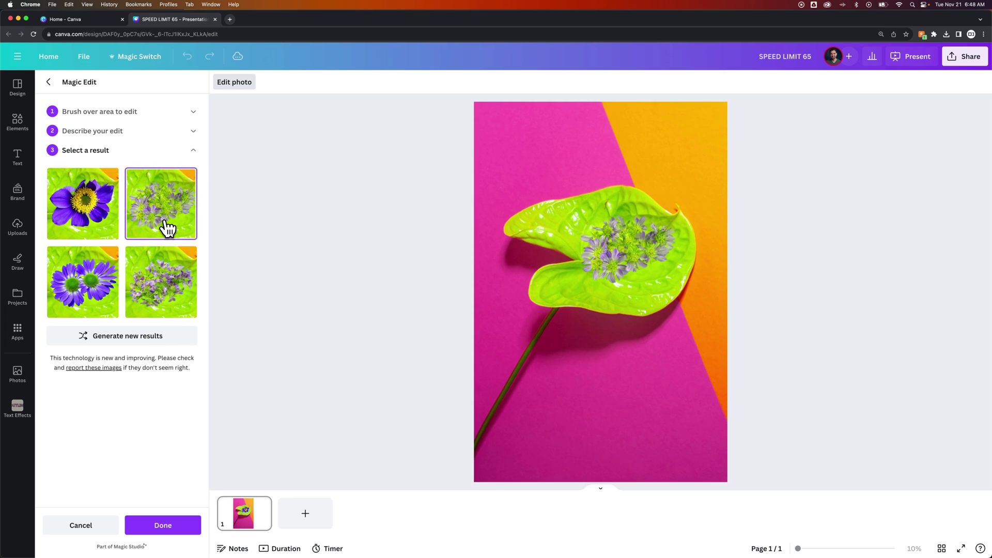
left_click(92, 288)
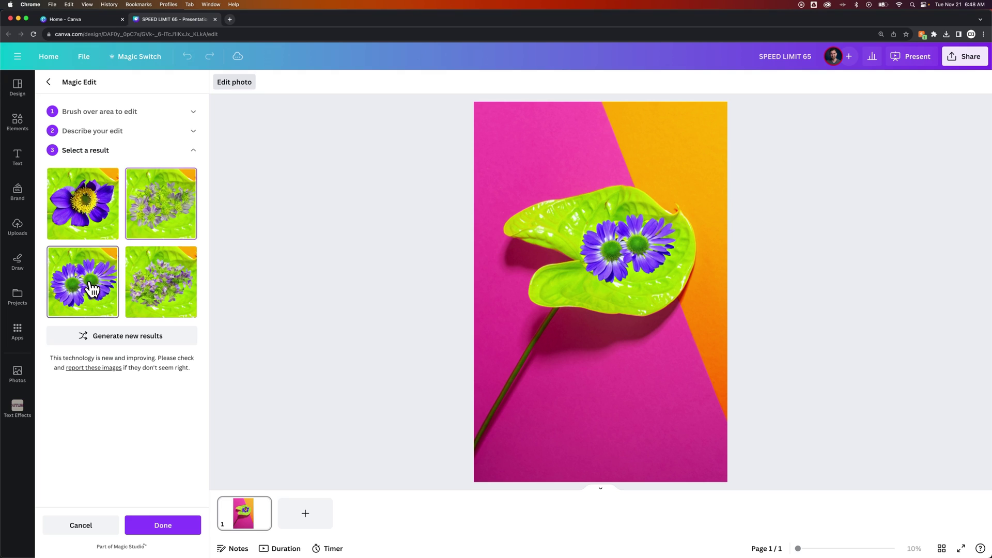
left_click(150, 288)
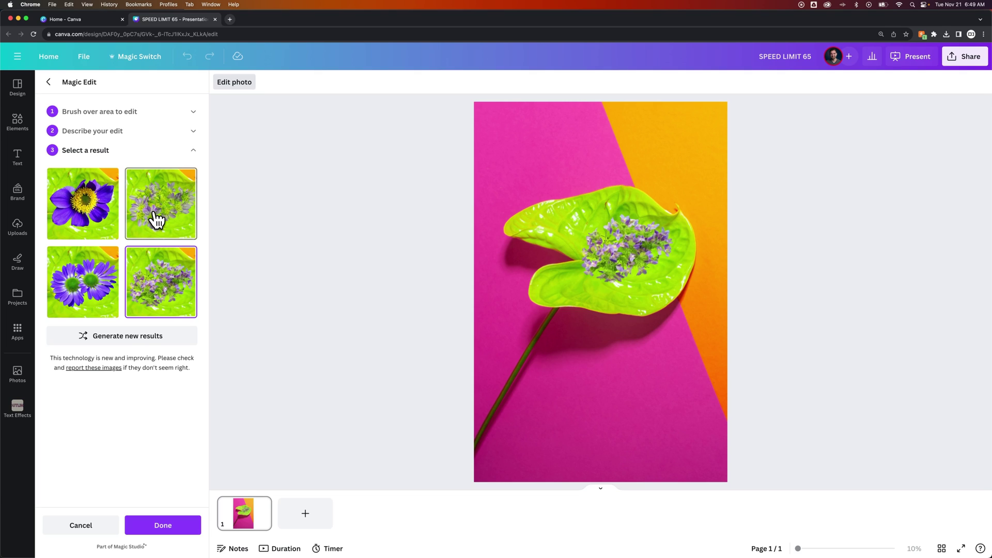
- Apply the purple flower edit, then undo twice to return to the kitchen photo
left_click(163, 525)
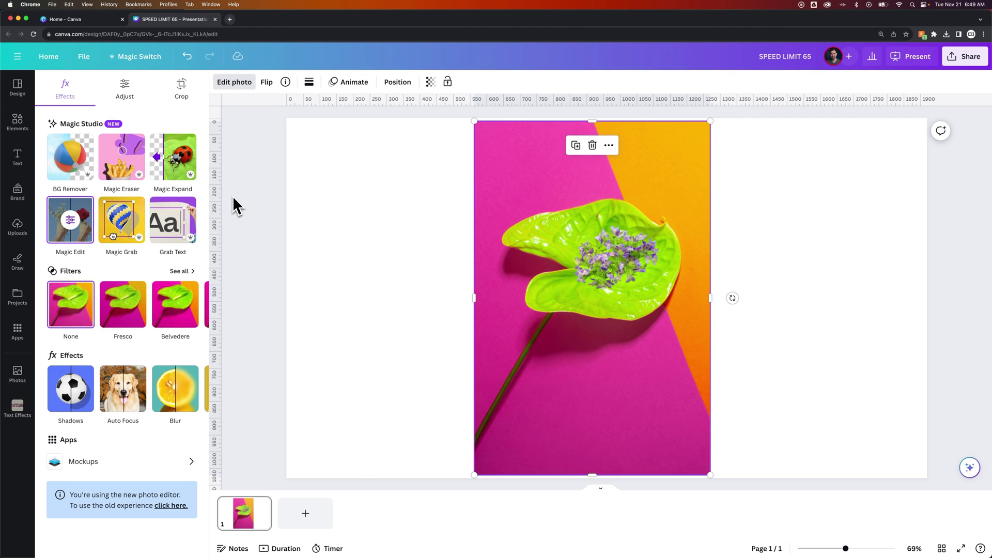
key("super+z")
key("super+z")
key("super+z")
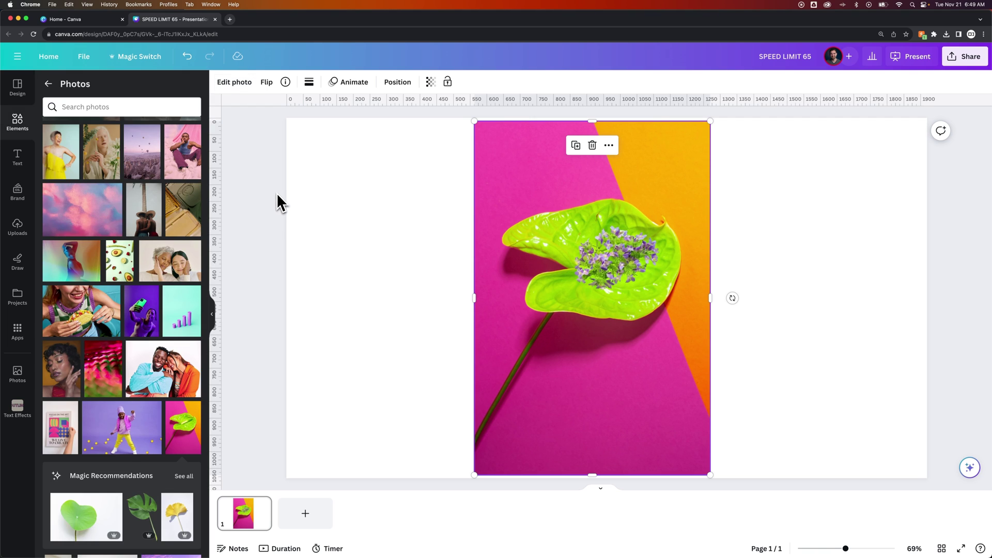
key("super+z")
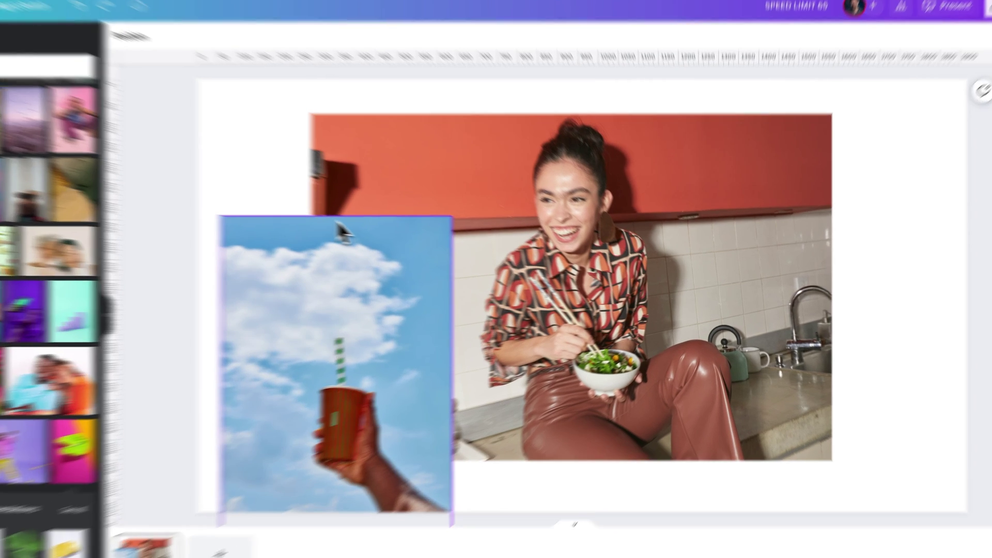